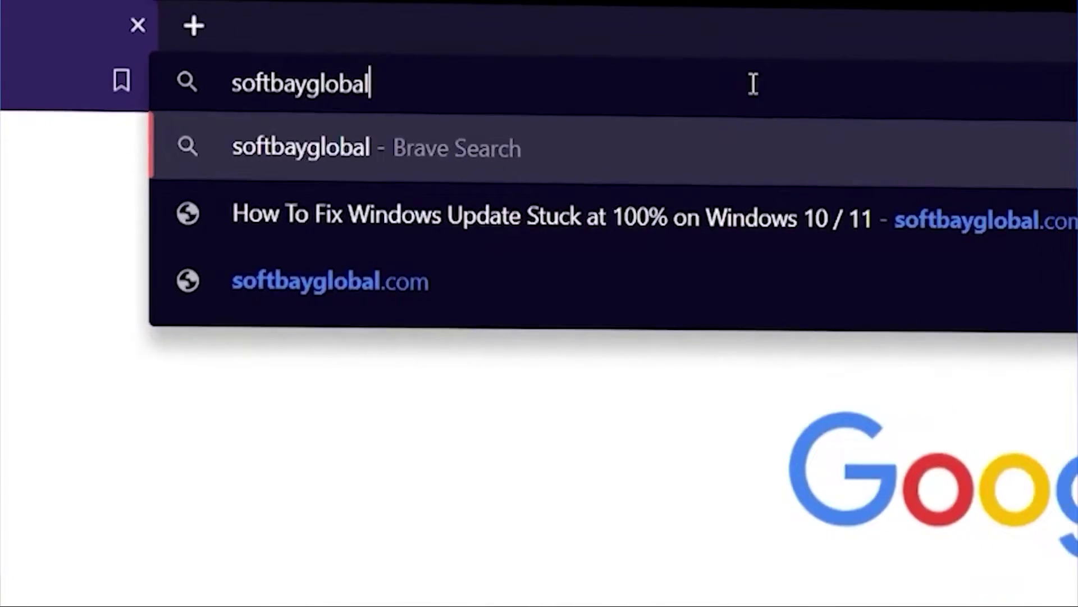
# Step: Load softbayglobal.com in Brave and go to its Submit Problem page
pyautogui.press('Return')
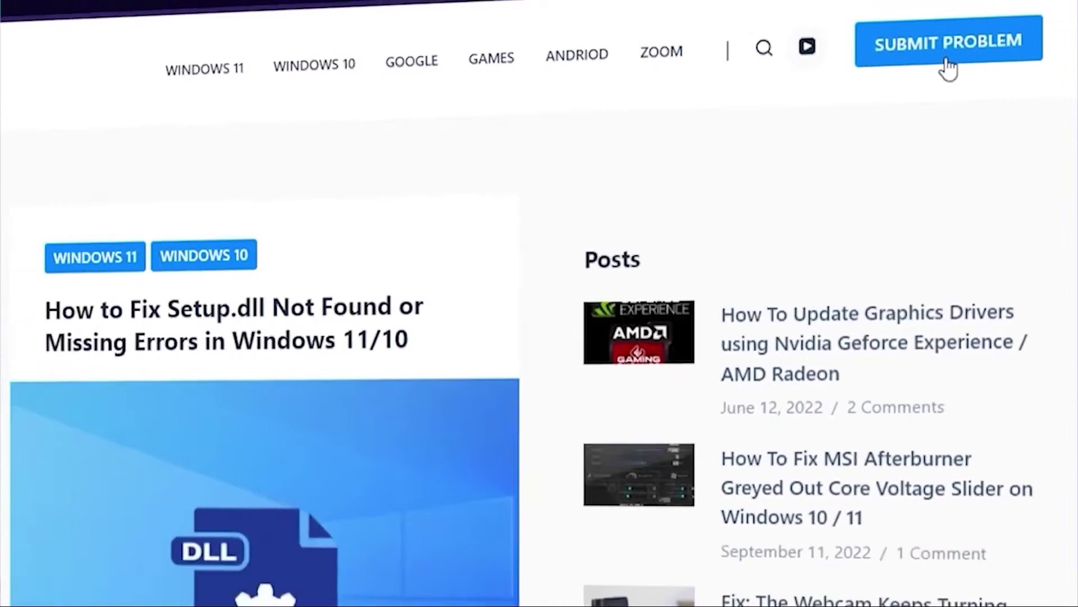
pyautogui.click(920, 65)
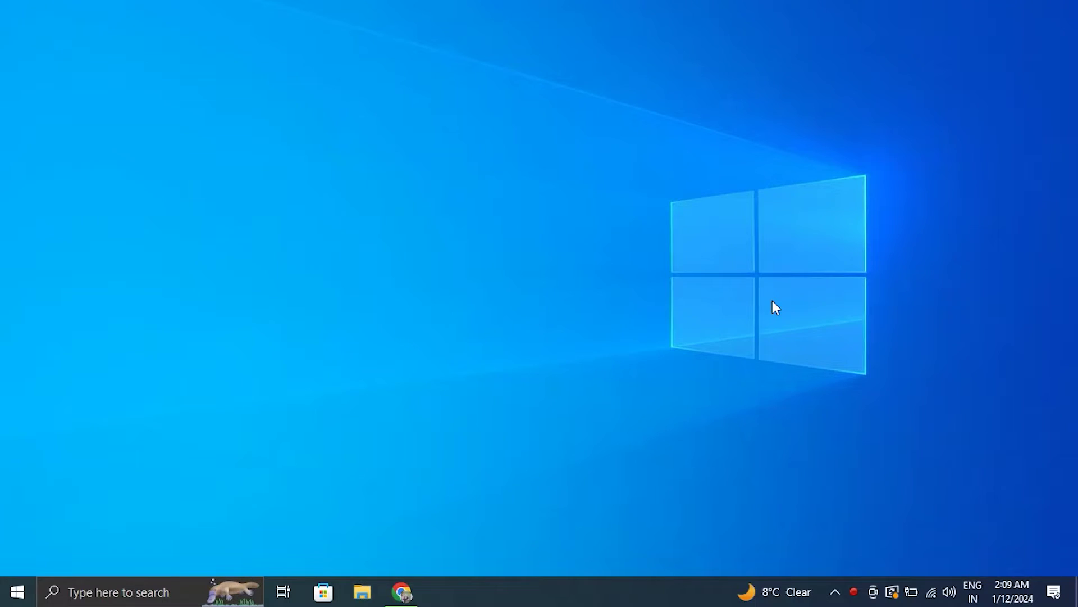
# Step: Launch Microsoft Edge, view the Manage extensions page, then minimize the window
pyautogui.press('super+s')
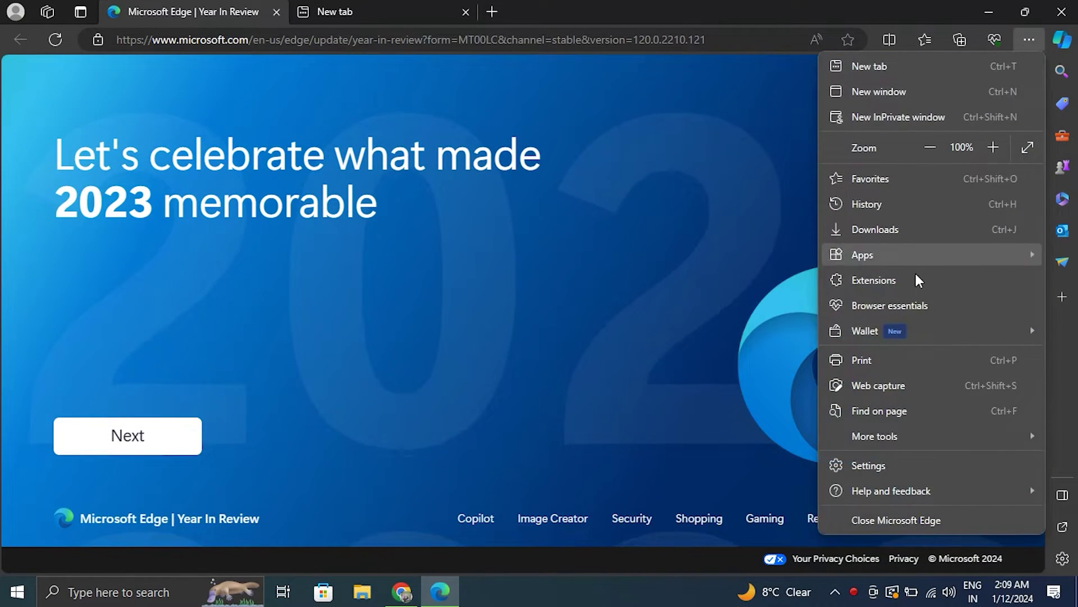
pyautogui.click(916, 275)
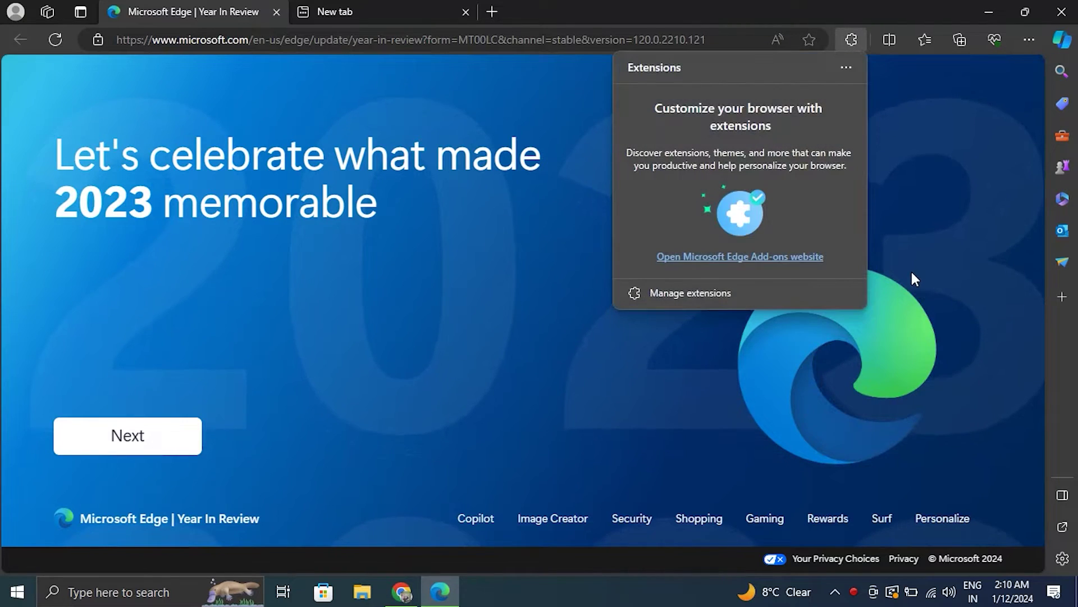
pyautogui.click(674, 300)
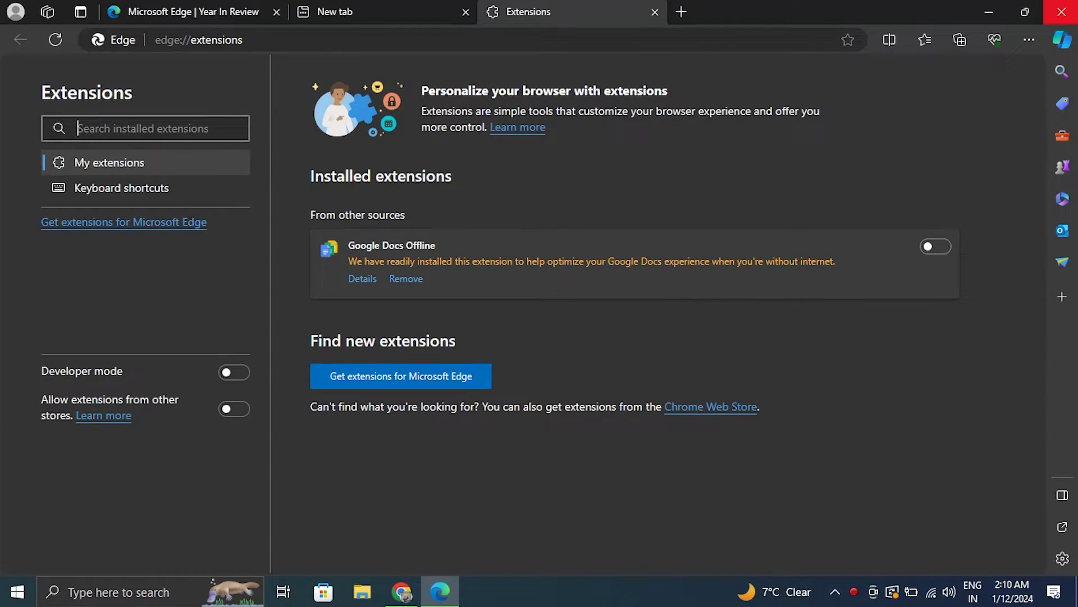
pyautogui.click(990, 12)
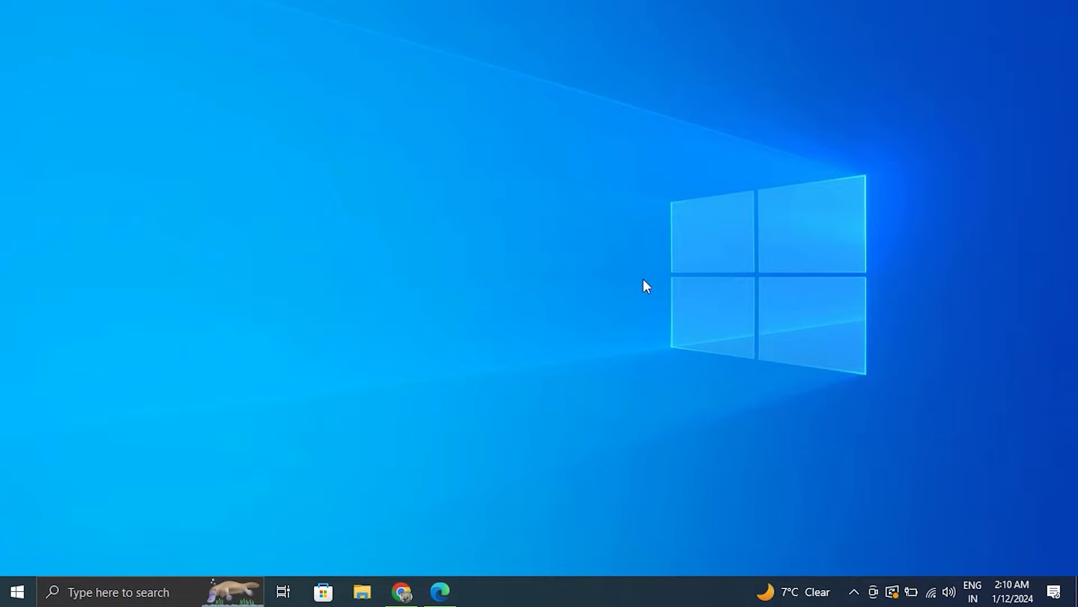
pyautogui.press('super+i')
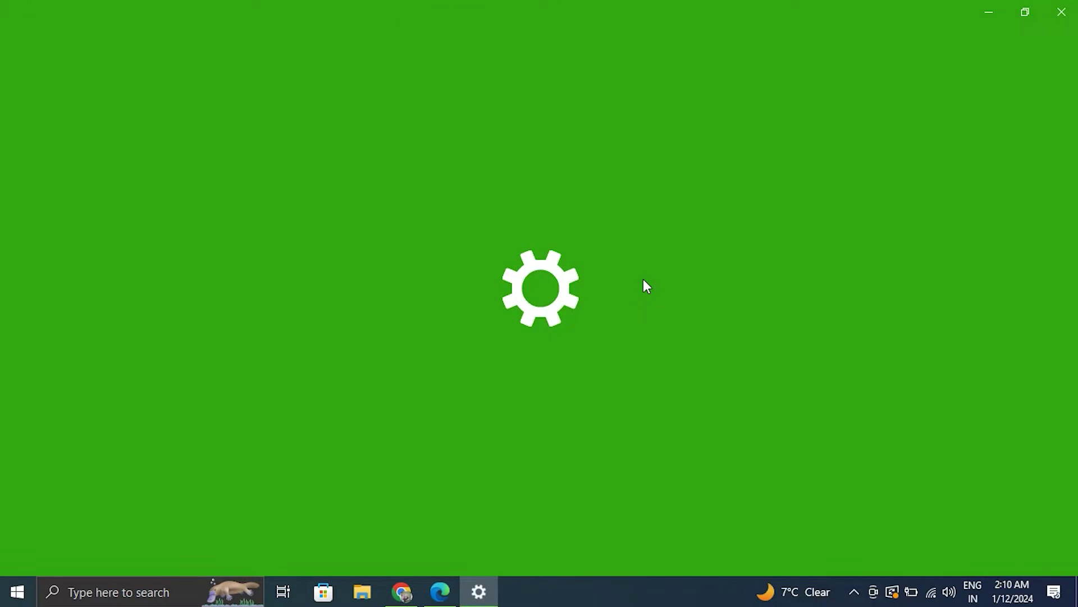
pyautogui.click(161, 254)
pyautogui.click(149, 94)
pyautogui.write('TROU')
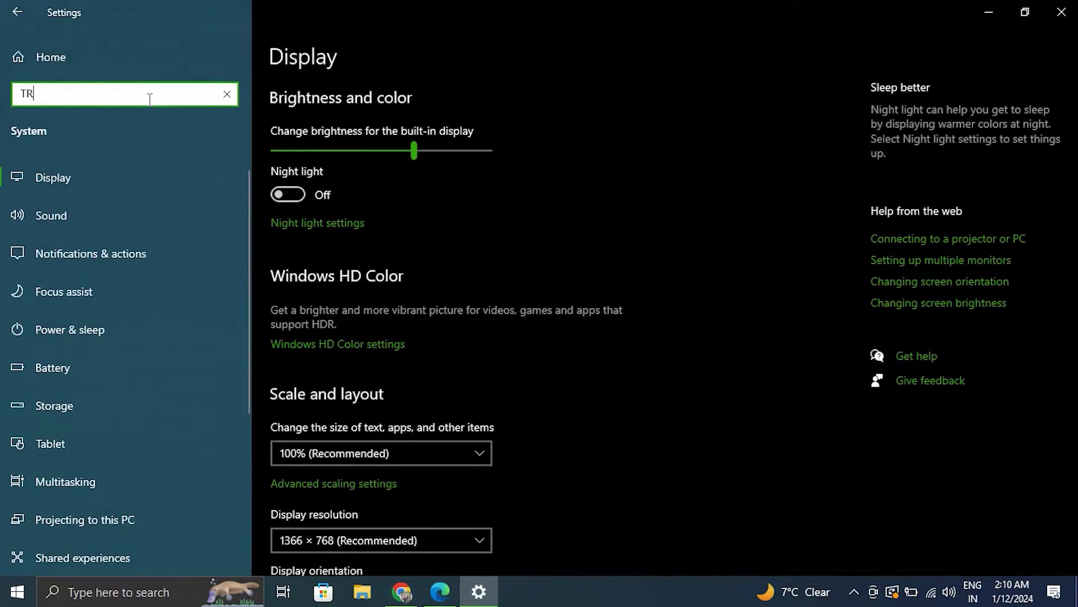
pyautogui.click(146, 125)
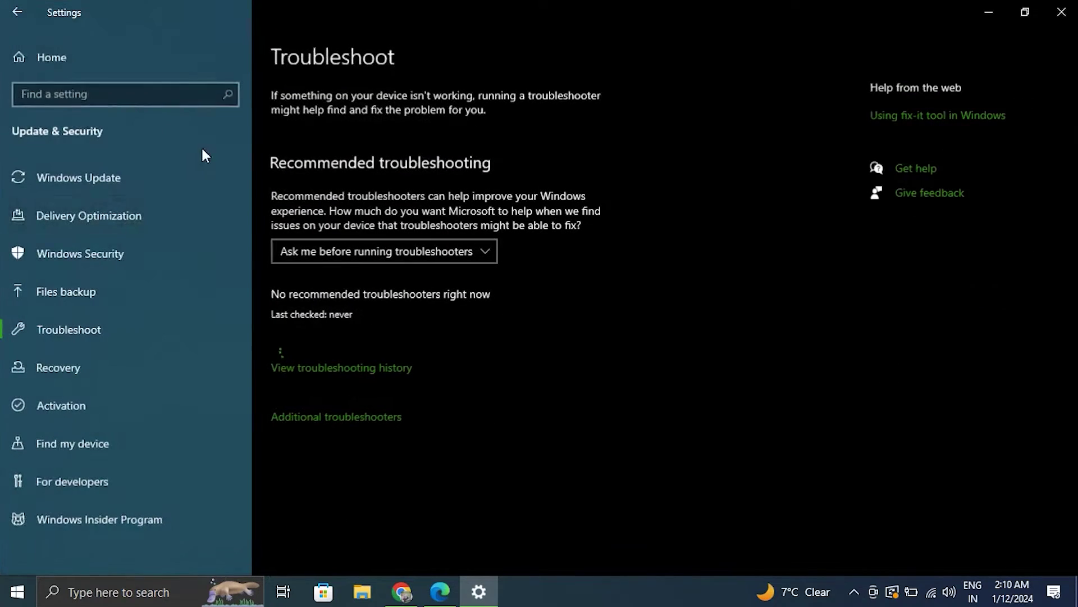
pyautogui.click(320, 420)
pyautogui.scroll(-10, 219, 495)
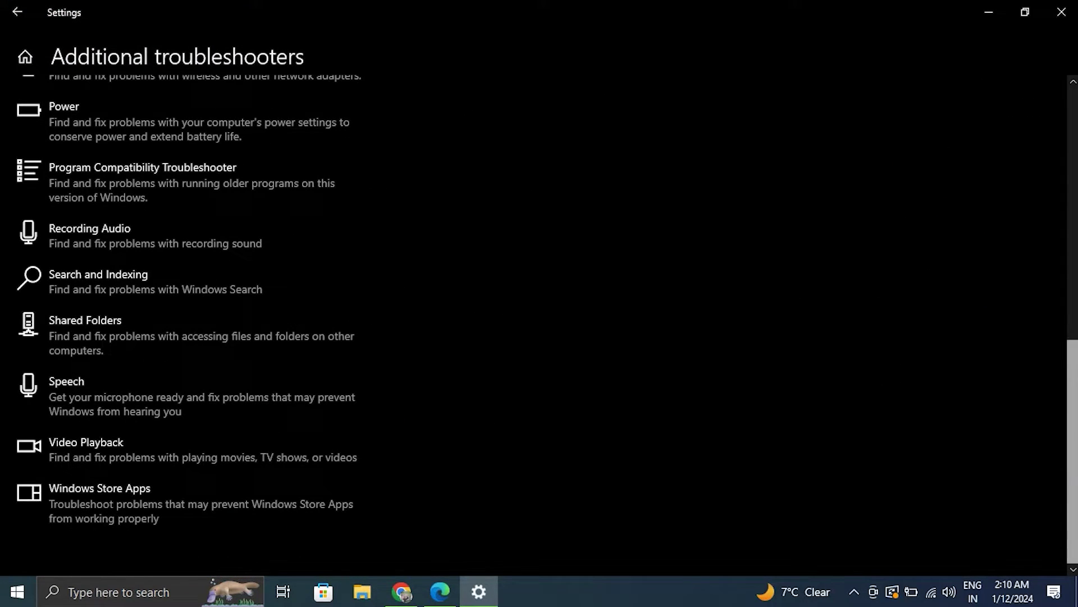
pyautogui.click(219, 503)
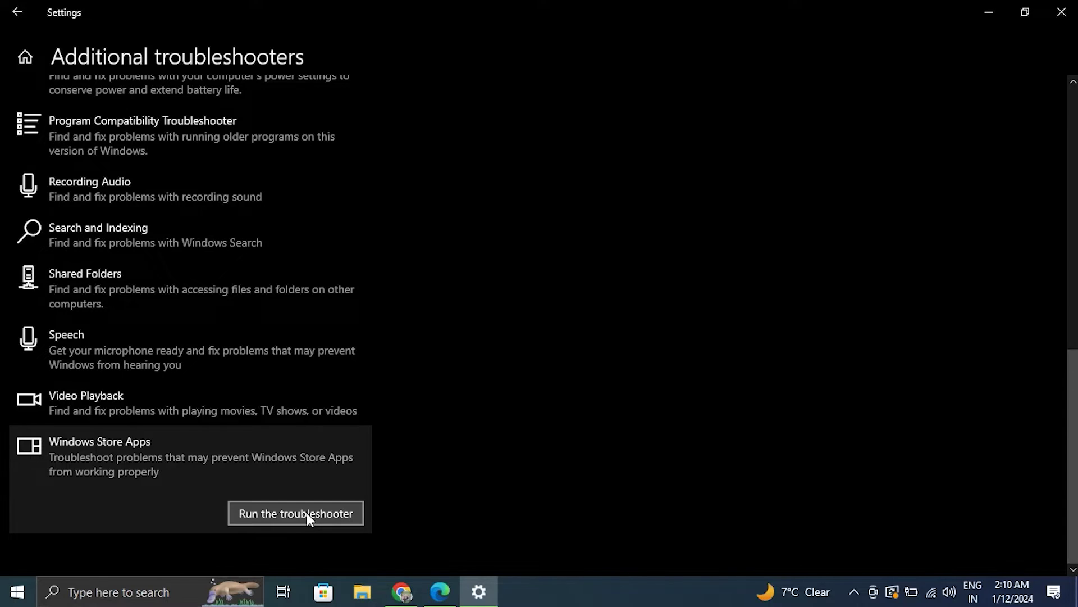
pyautogui.click(1061, 13)
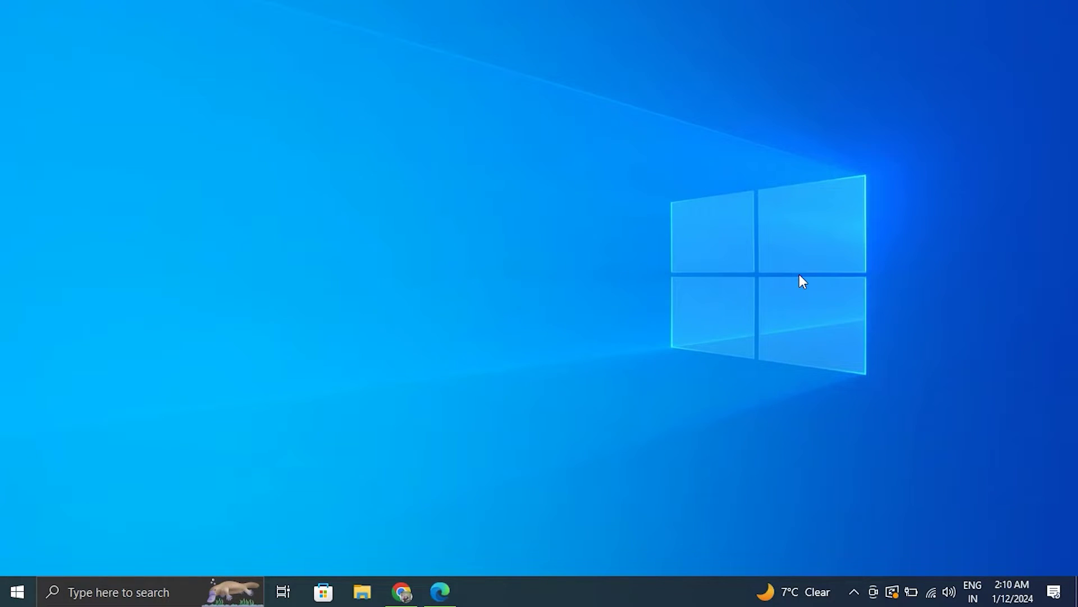
pyautogui.rightClick(11, 595)
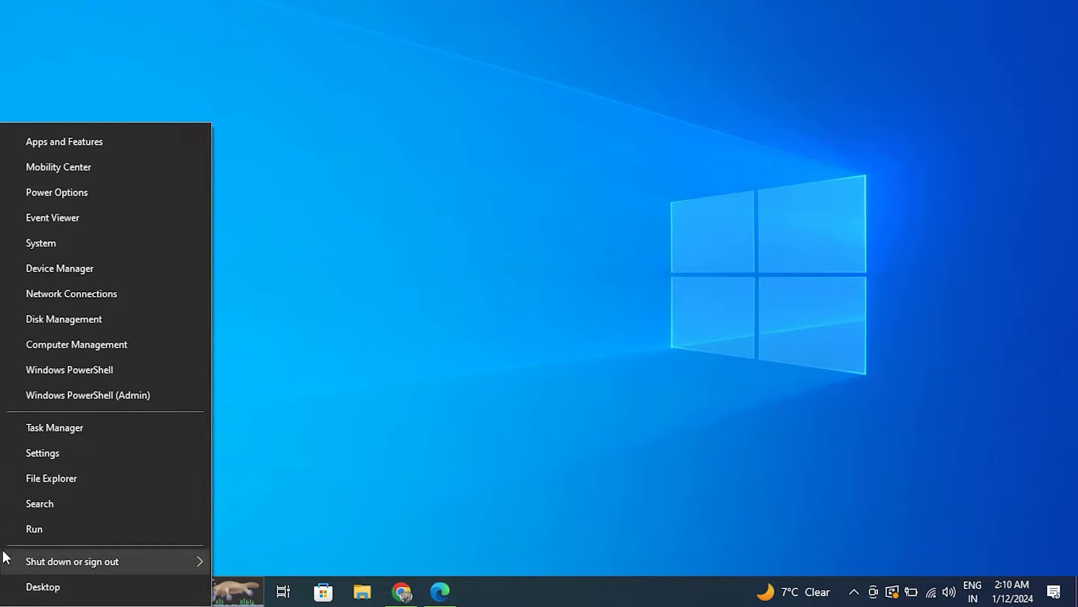
pyautogui.click(61, 430)
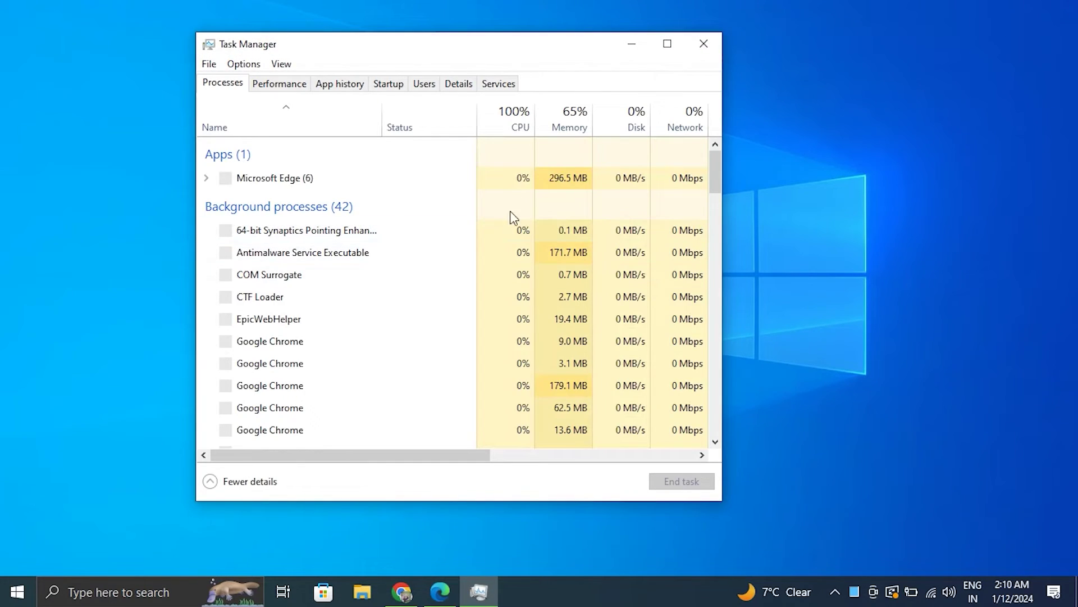
pyautogui.click(464, 90)
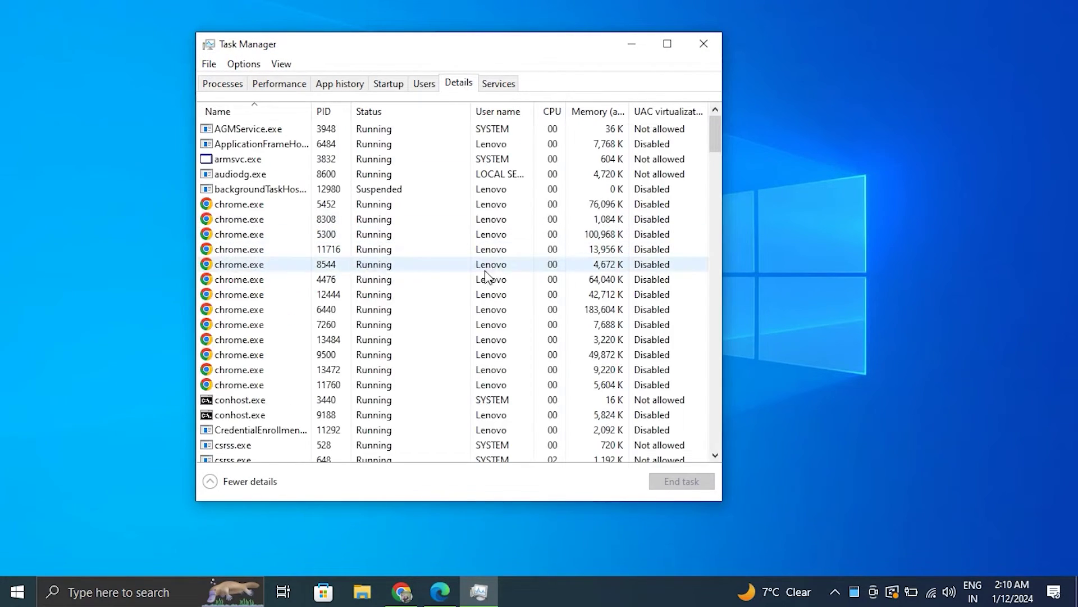
pyautogui.click(667, 44)
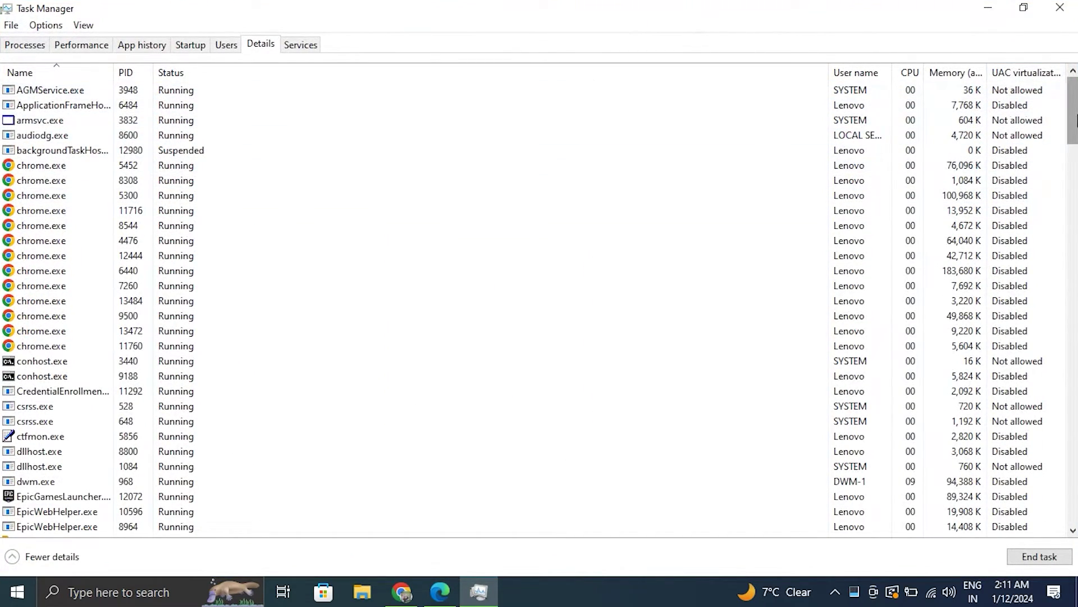
pyautogui.moveTo(1071, 138); pyautogui.dragTo(1072, 229)
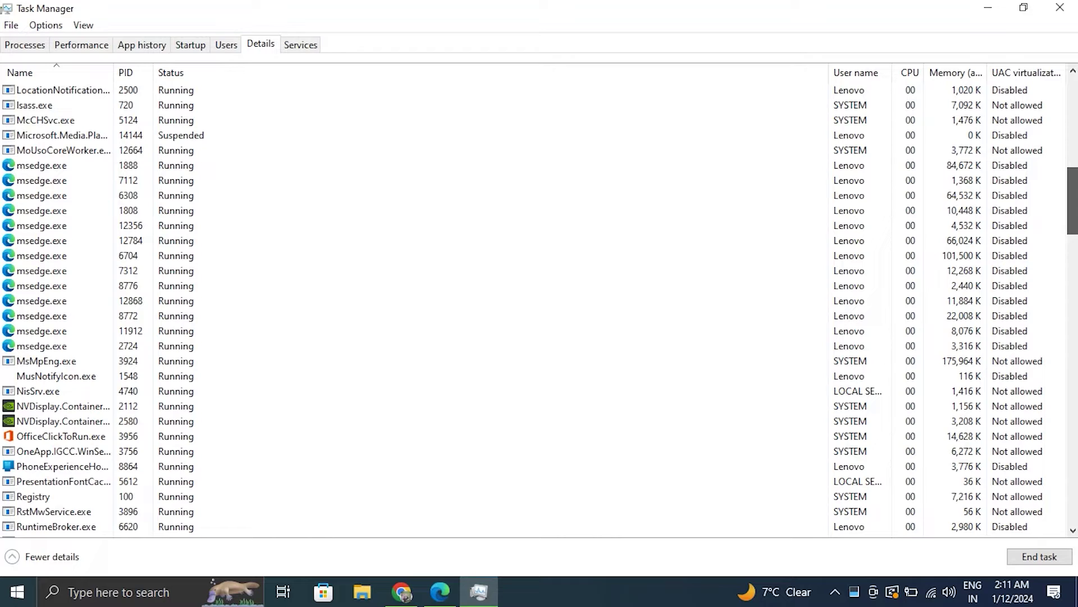
pyautogui.click(116, 169)
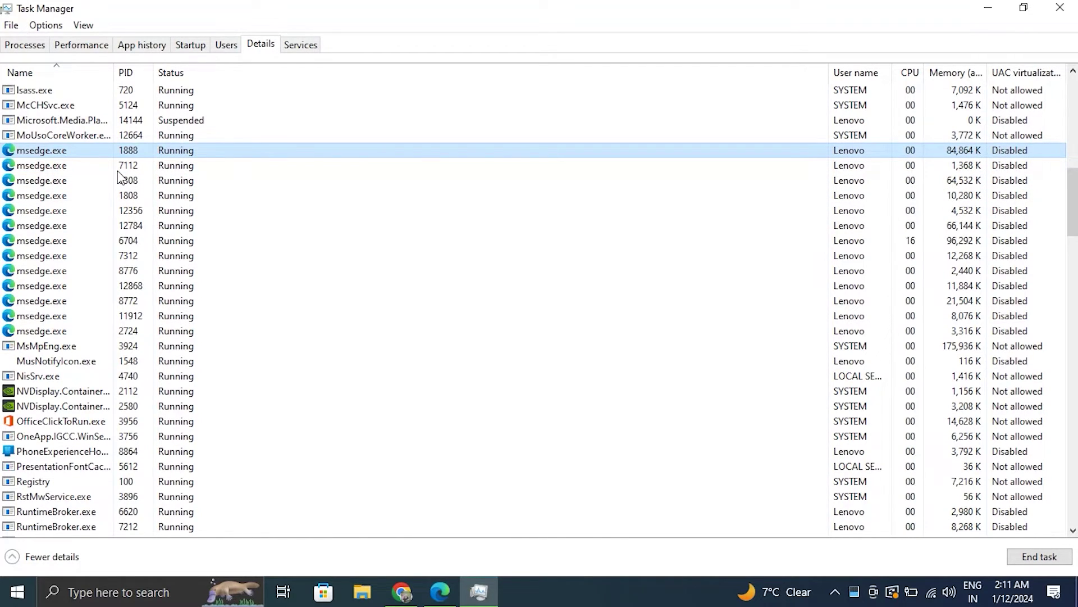
pyautogui.rightClick(118, 171)
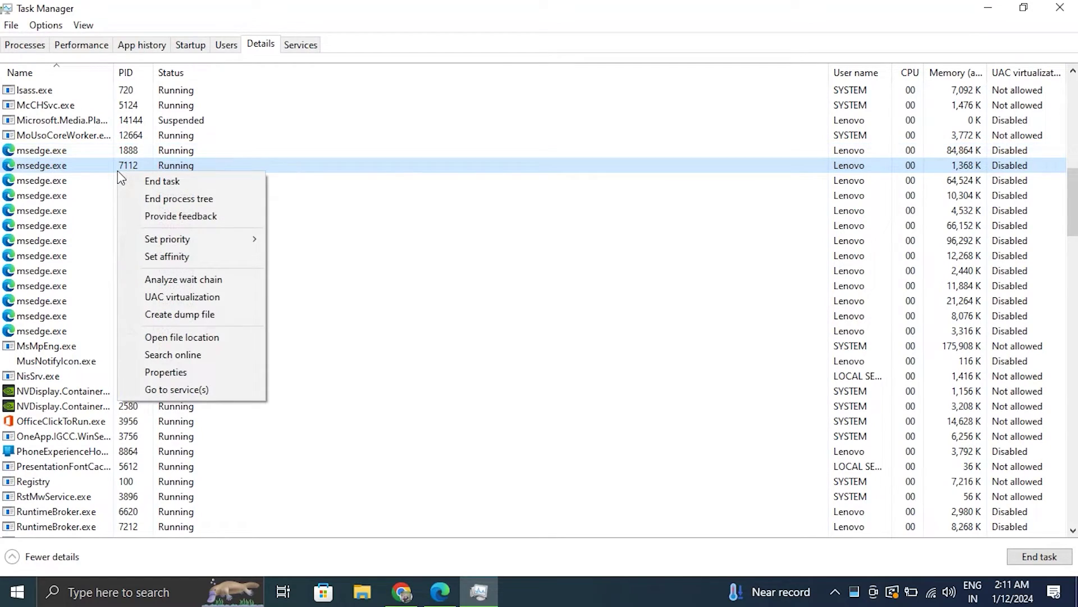
pyautogui.click(183, 196)
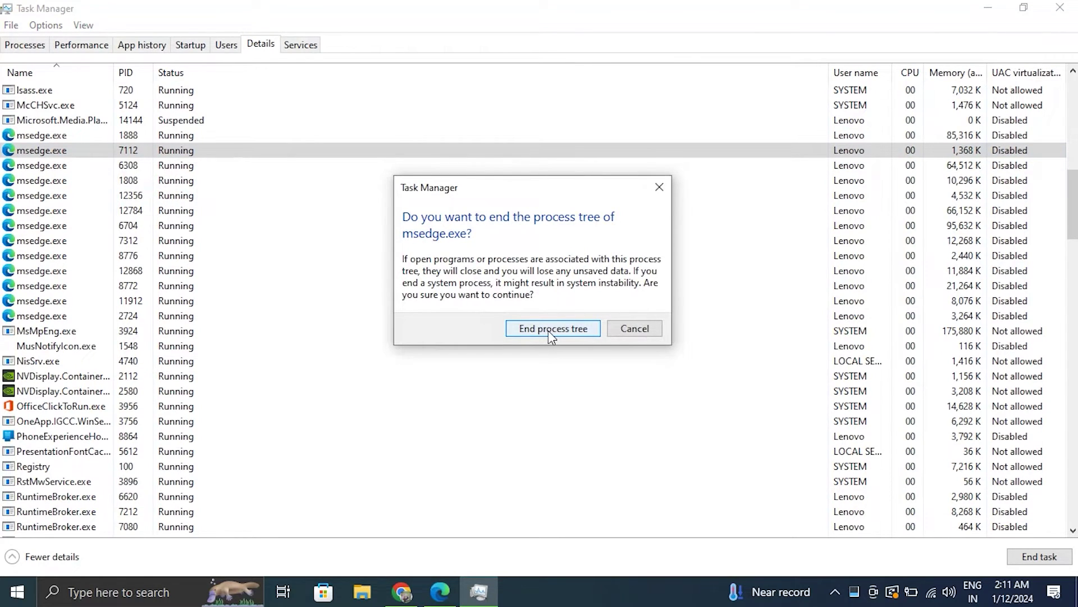
pyautogui.click(628, 330)
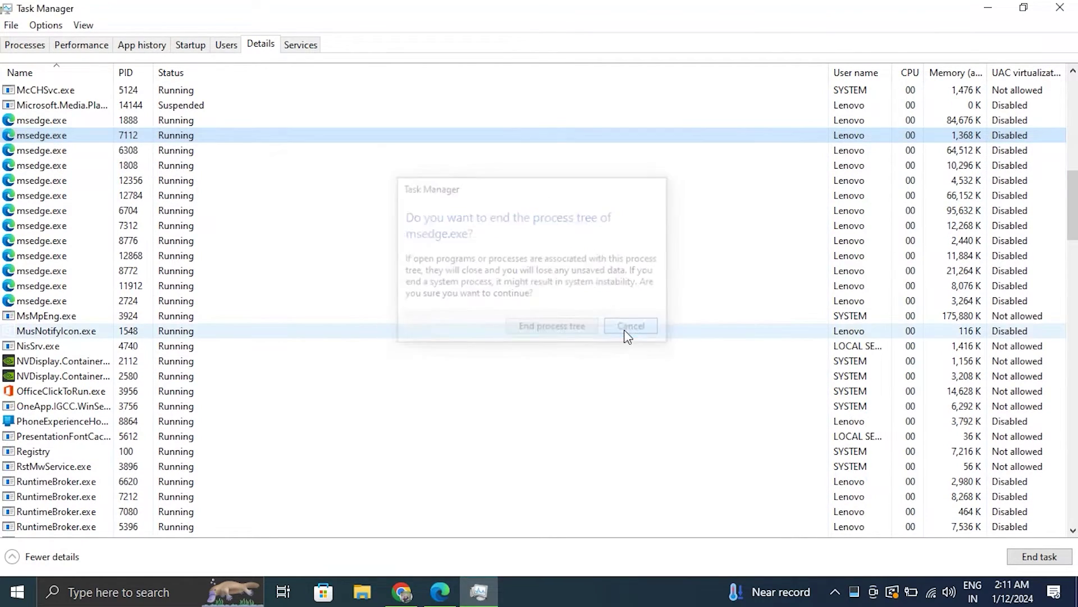
pyautogui.click(1056, 7)
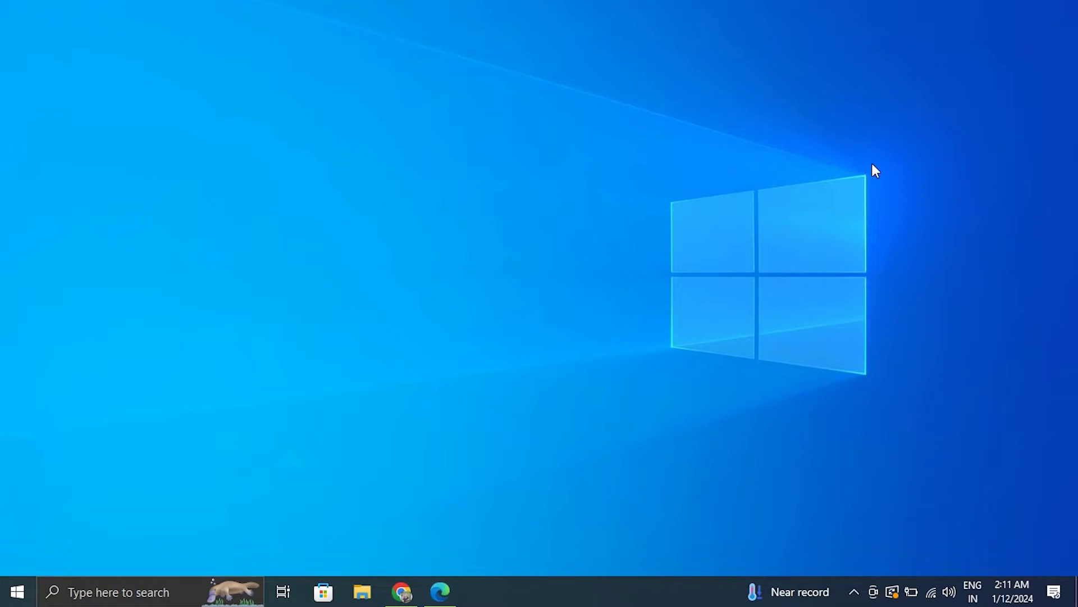
# Step: Clear the last hour's browsing history, downloads, cookies and cached files, then close Edge
pyautogui.click(440, 591)
pyautogui.click(260, 45)
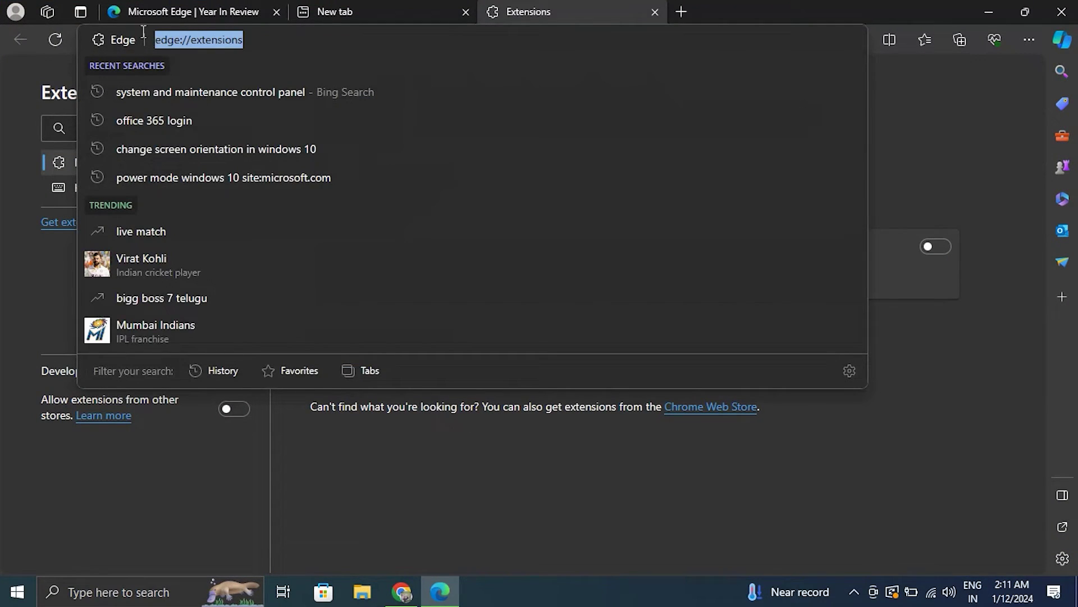
pyautogui.write('edge://settings/clearBrowserData')
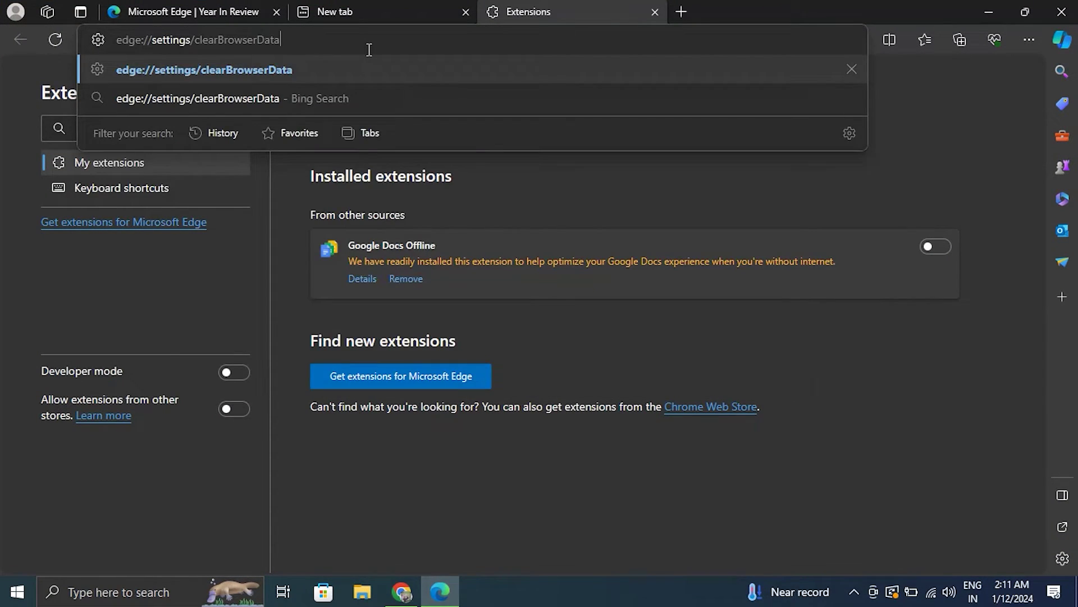
pyautogui.press('Return')
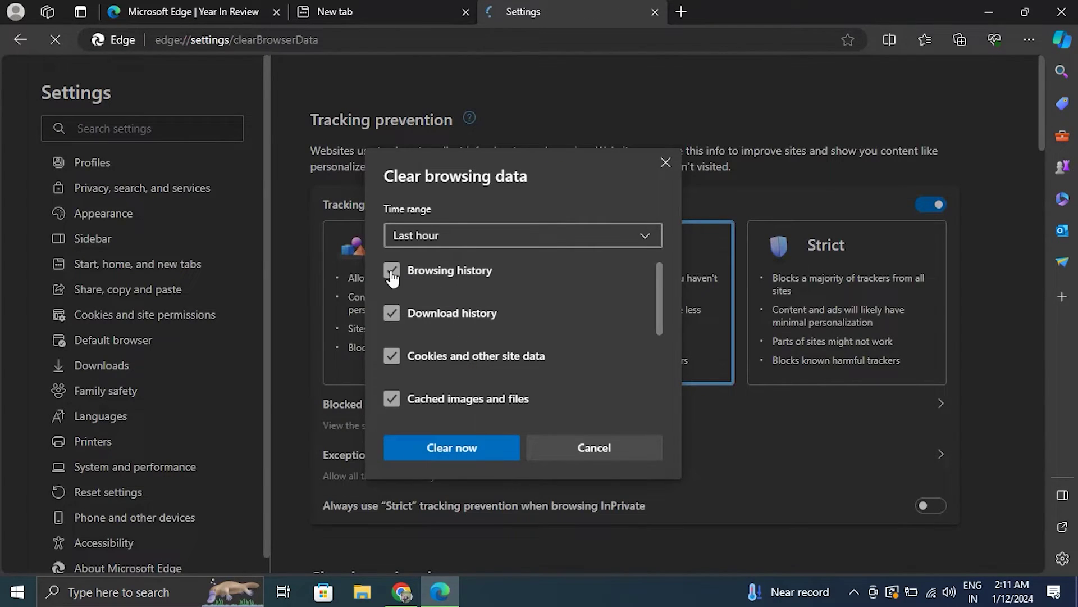
pyautogui.click(453, 449)
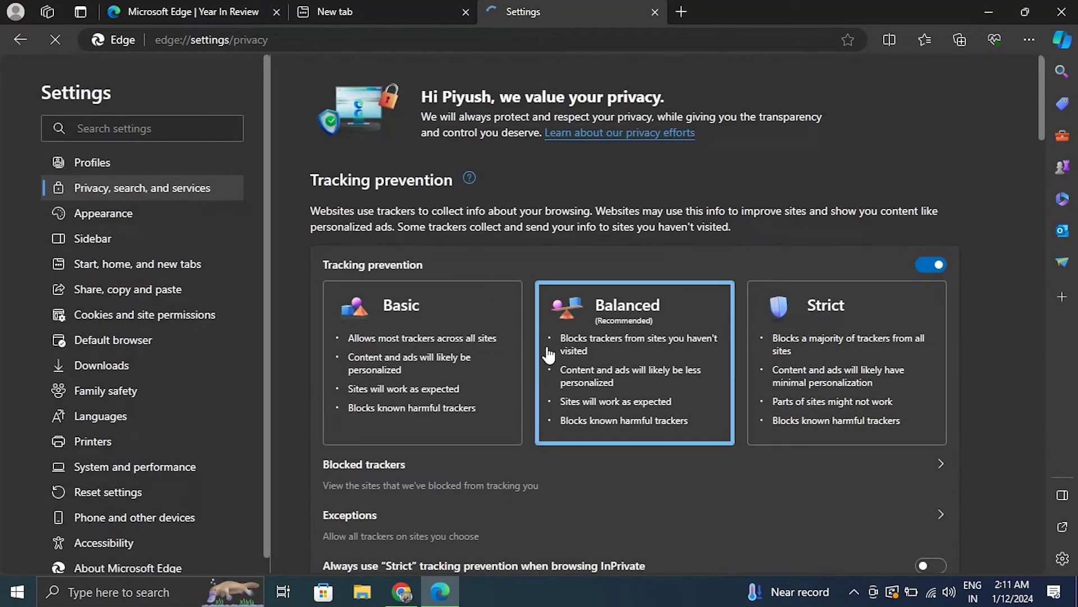
pyautogui.hotkey('alt', 'F4')
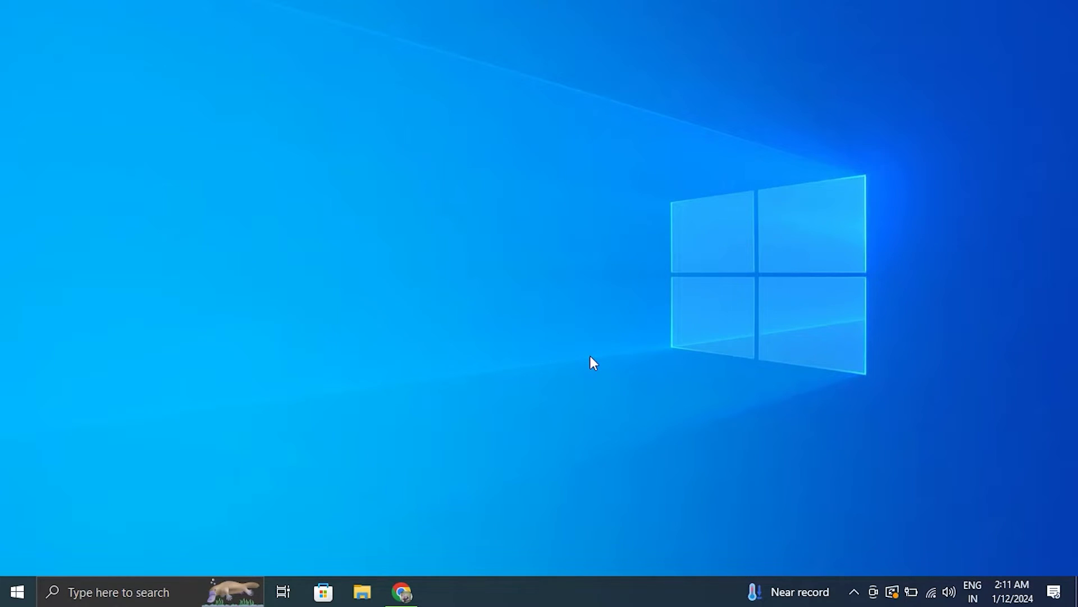
# Step: Launch Microsoft Edge by searching 'EDG' from the taskbar
pyautogui.click(178, 590)
pyautogui.write('EDG')
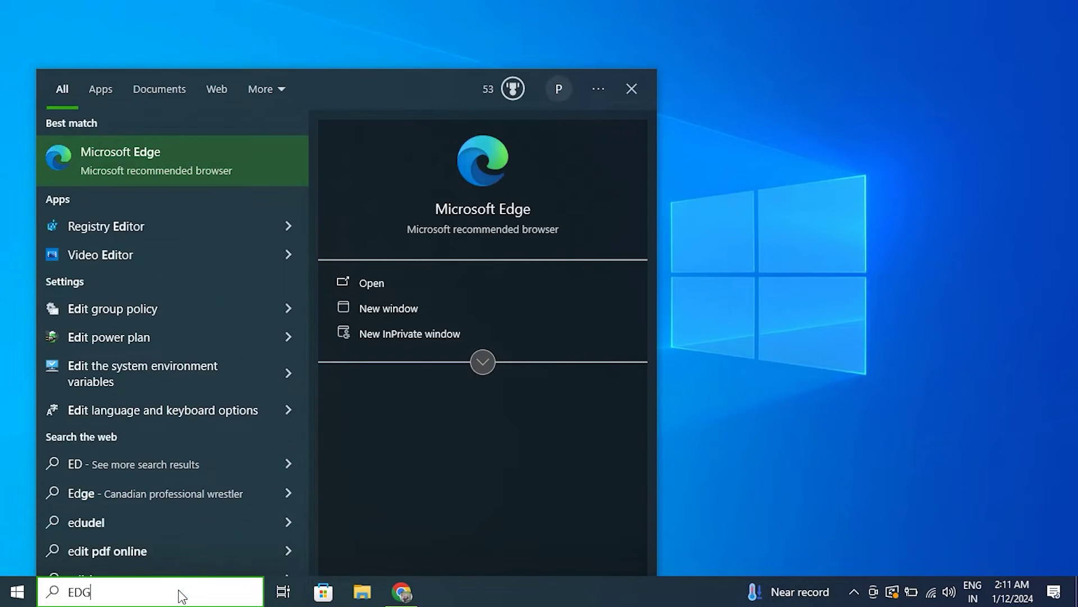
pyautogui.click(160, 166)
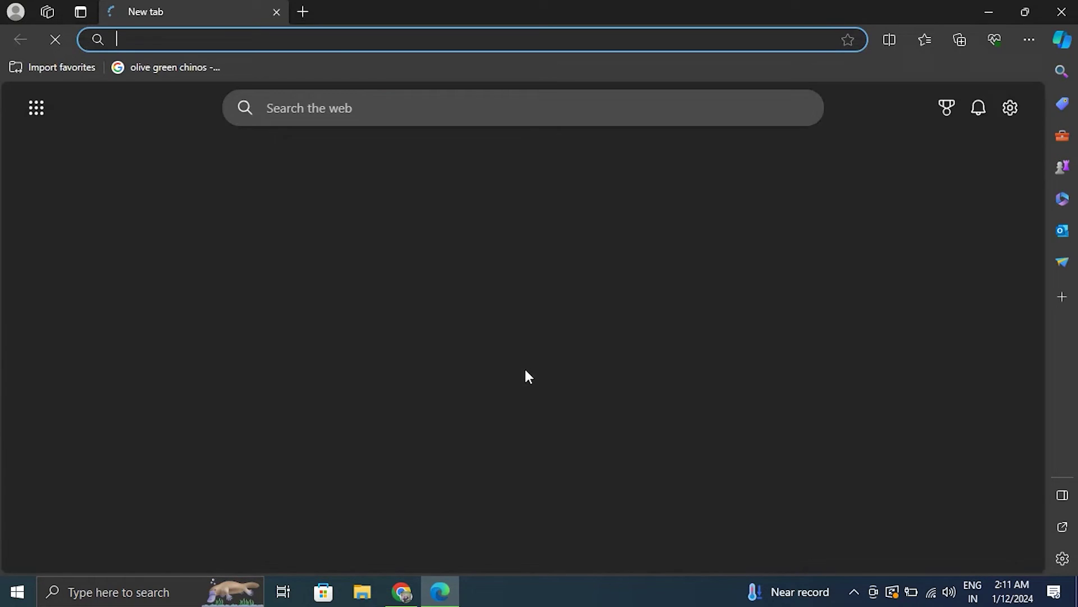
# Step: Restore Edge settings to their default values and close the browser
pyautogui.click(1029, 40)
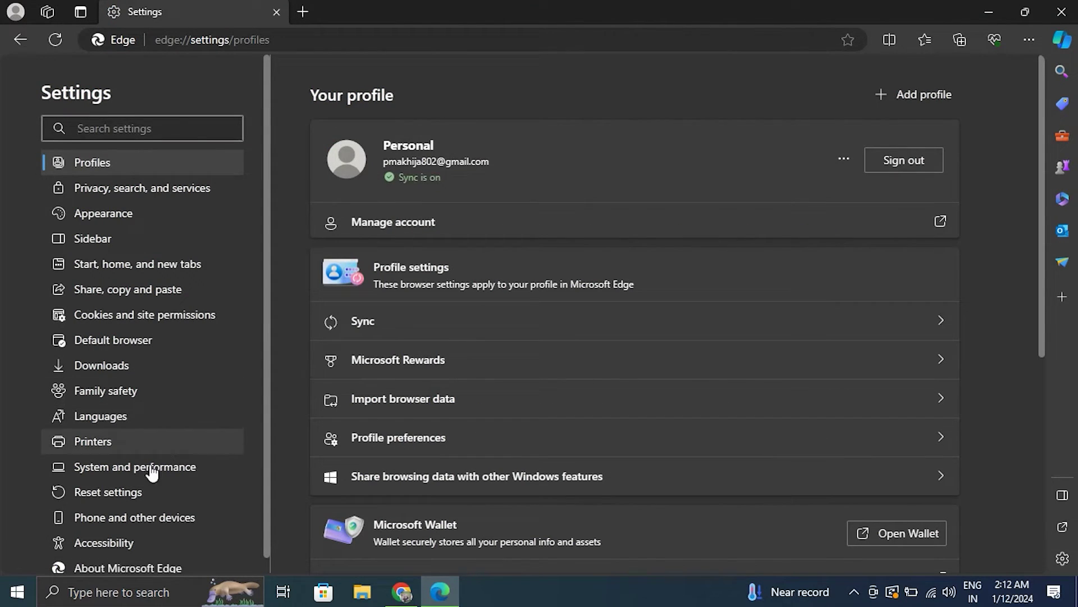
pyautogui.click(151, 497)
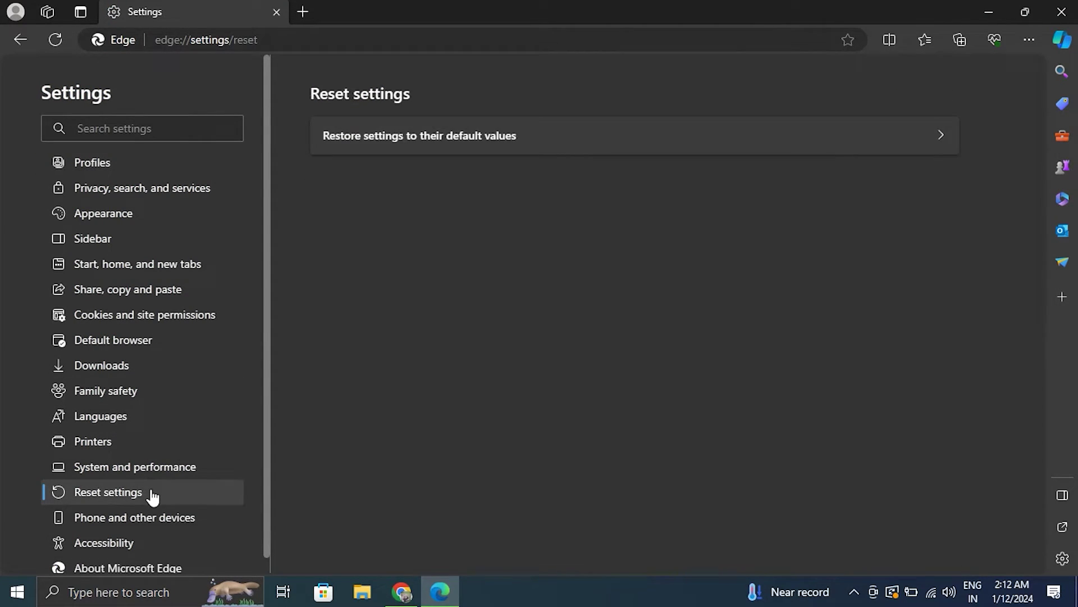
pyautogui.click(406, 147)
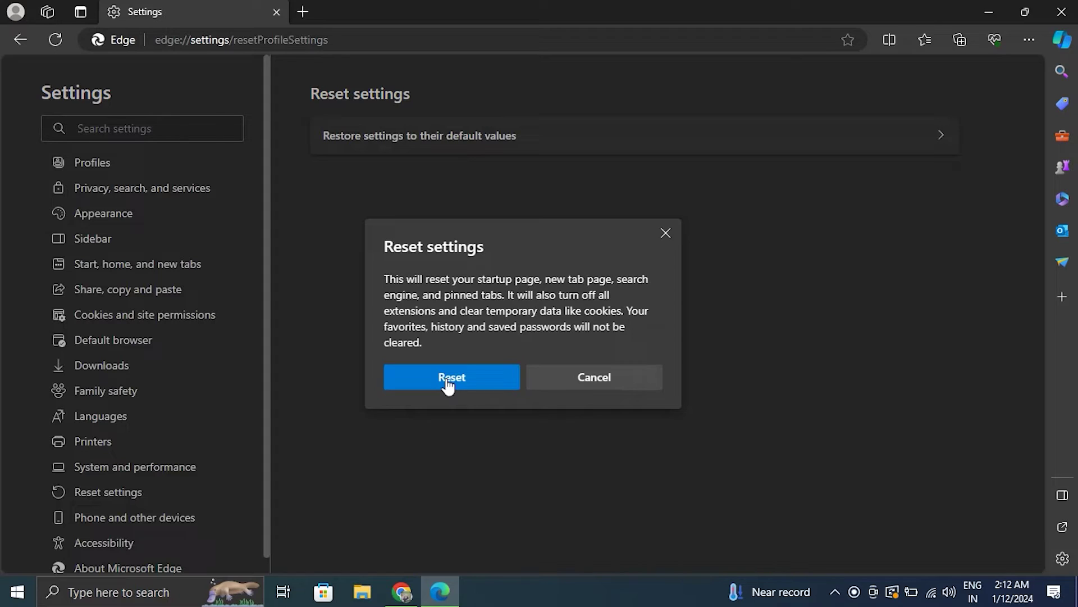
pyautogui.click(595, 389)
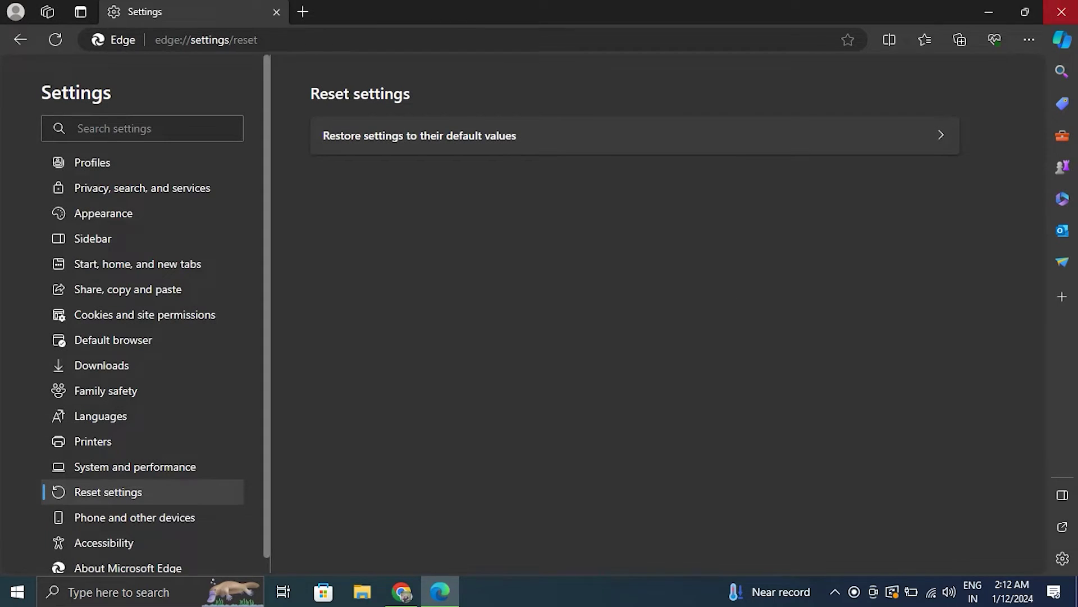
pyautogui.click(1061, 11)
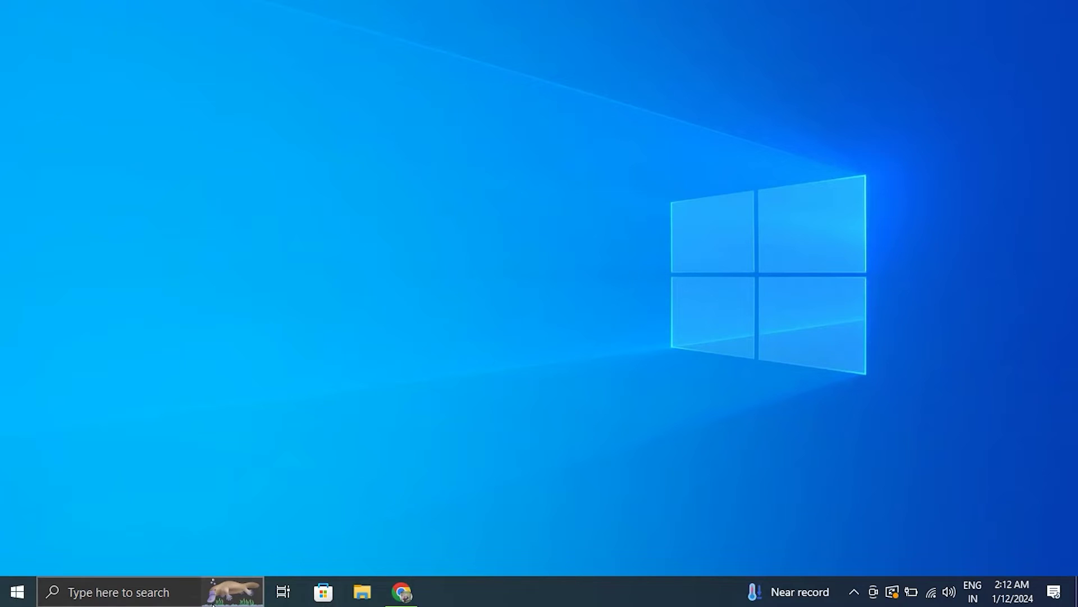
# Step: Reopen Edge and restart it to finish updating to version 120.0.2210.121
pyautogui.click(158, 587)
pyautogui.write('EDG')
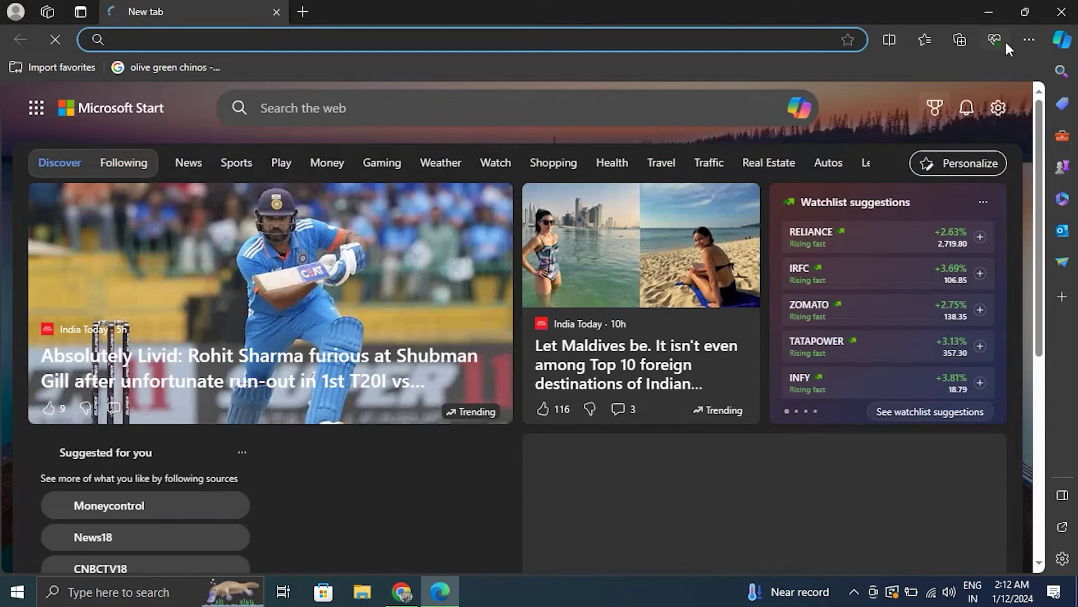
pyautogui.click(1028, 38)
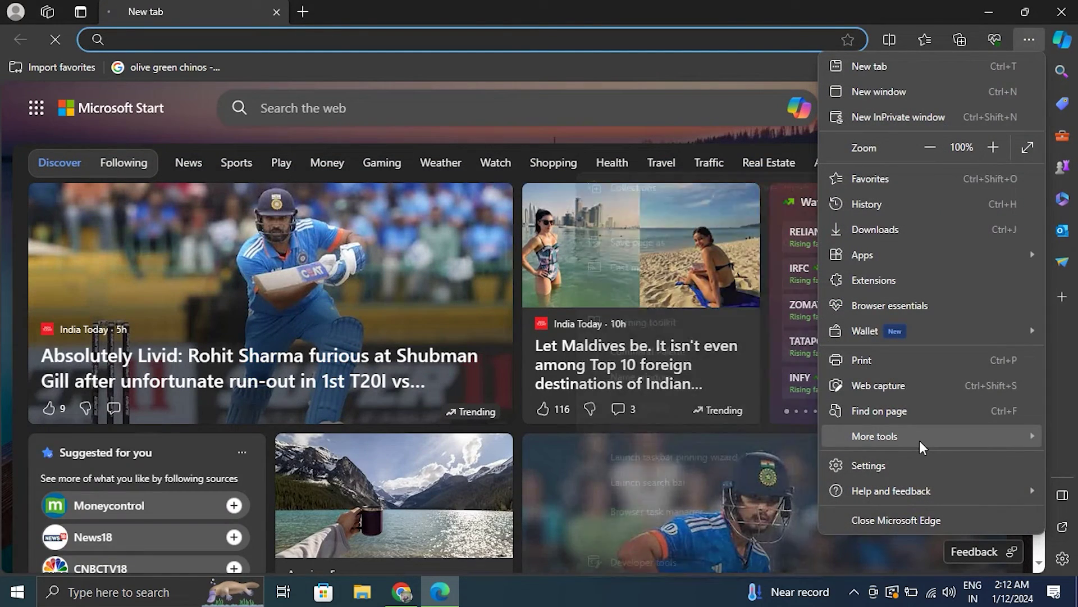
pyautogui.moveTo(921, 494)
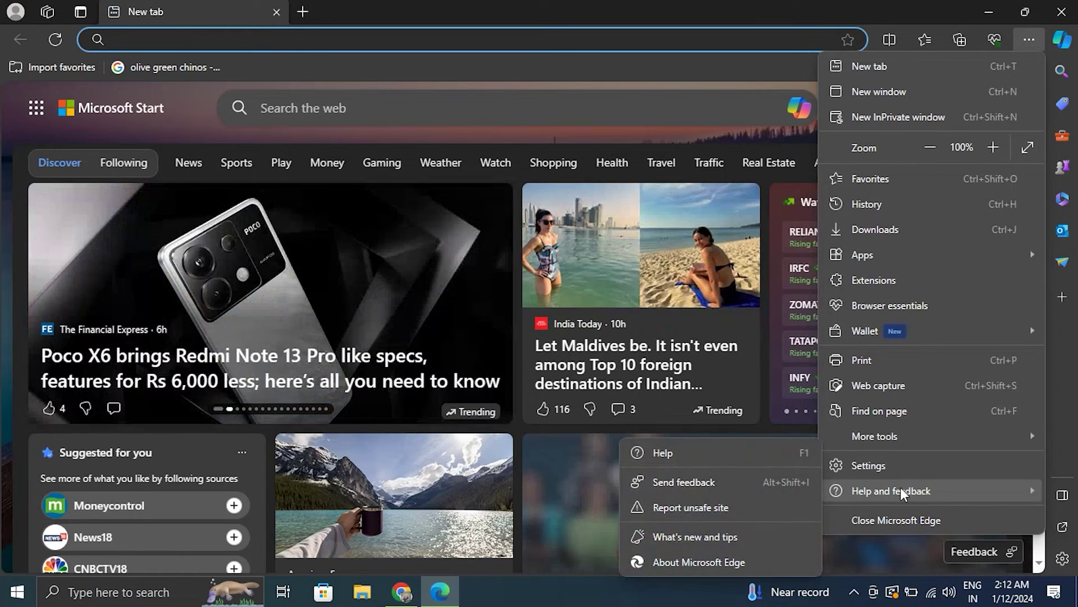
pyautogui.click(677, 562)
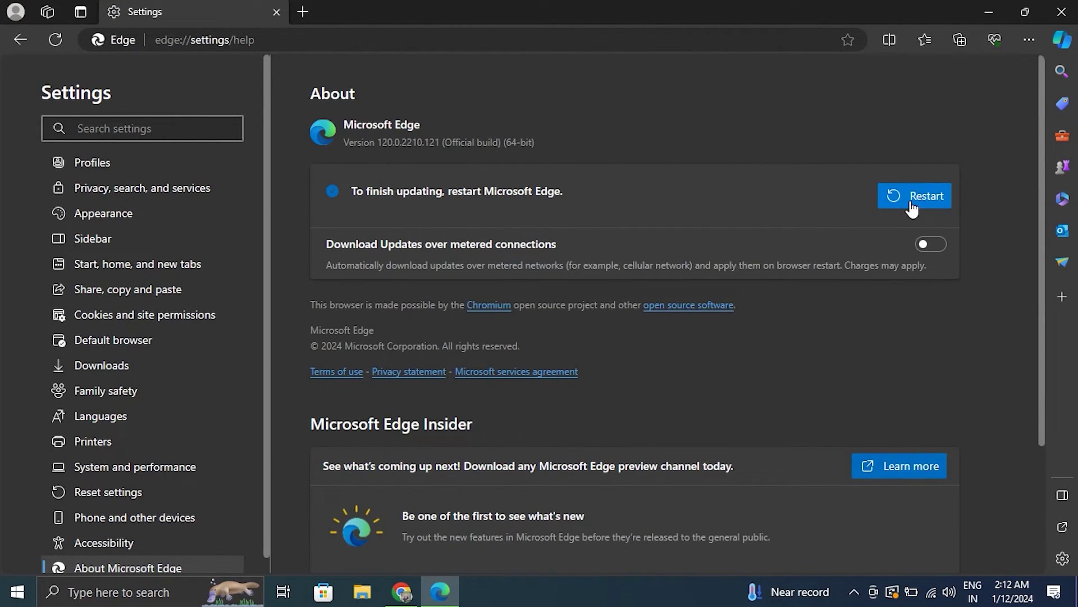
pyautogui.click(1062, 11)
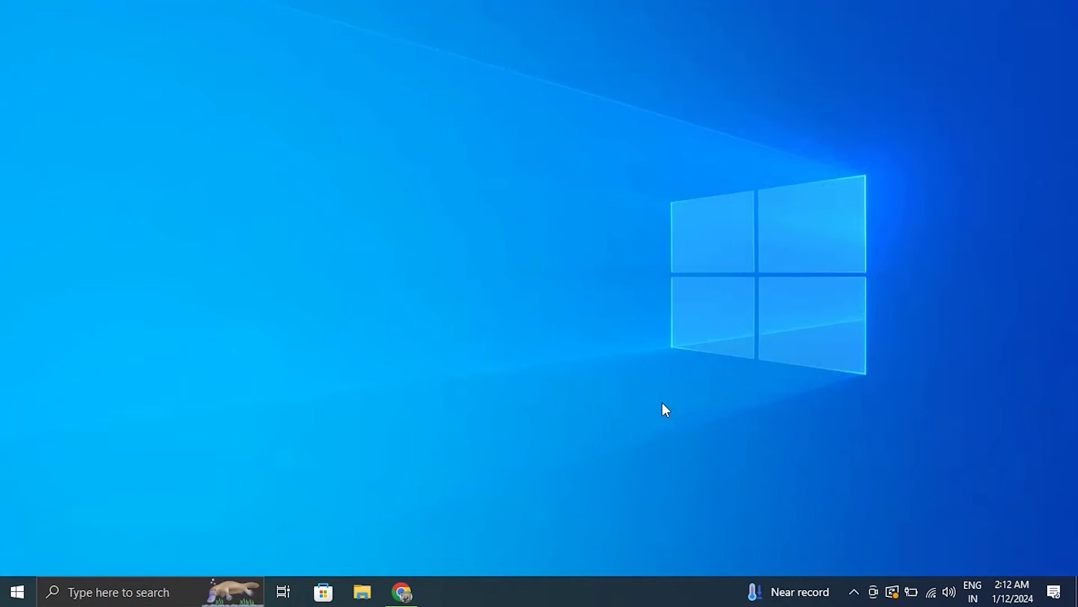
# Step: Find Microsoft Edge in Apps & features by searching 'ED' and run Repair
pyautogui.press('super+i')
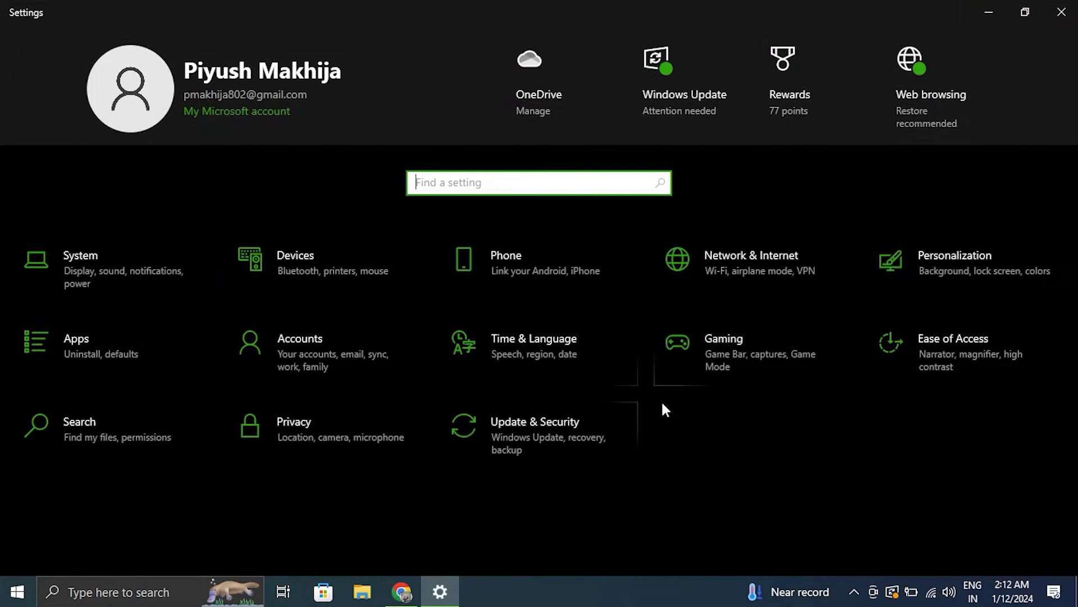
pyautogui.click(161, 357)
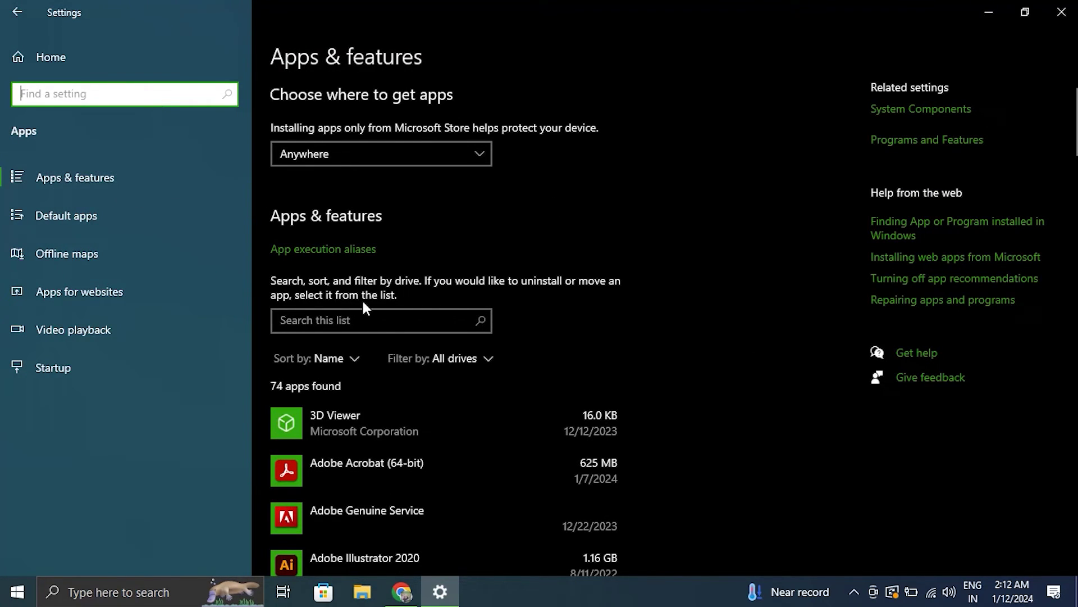
pyautogui.click(406, 318)
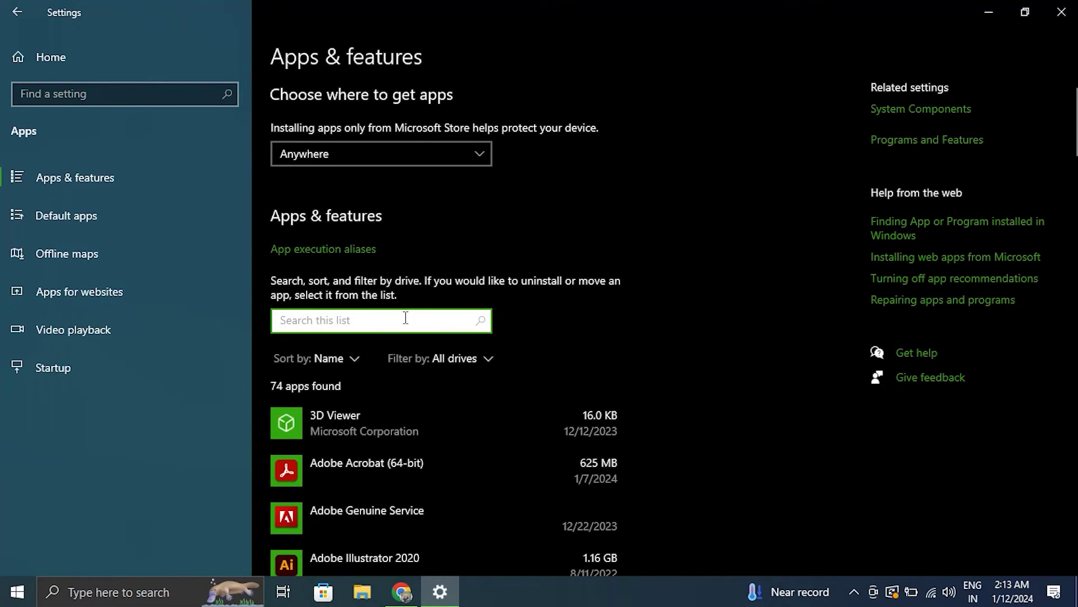
pyautogui.write('ED')
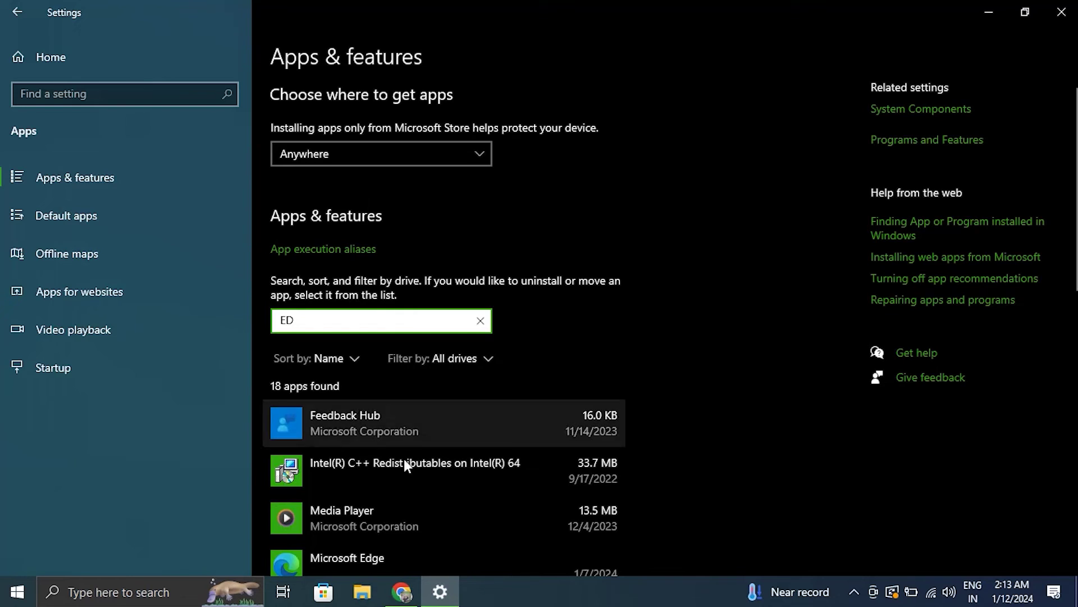
pyautogui.scroll(-2, 403, 458)
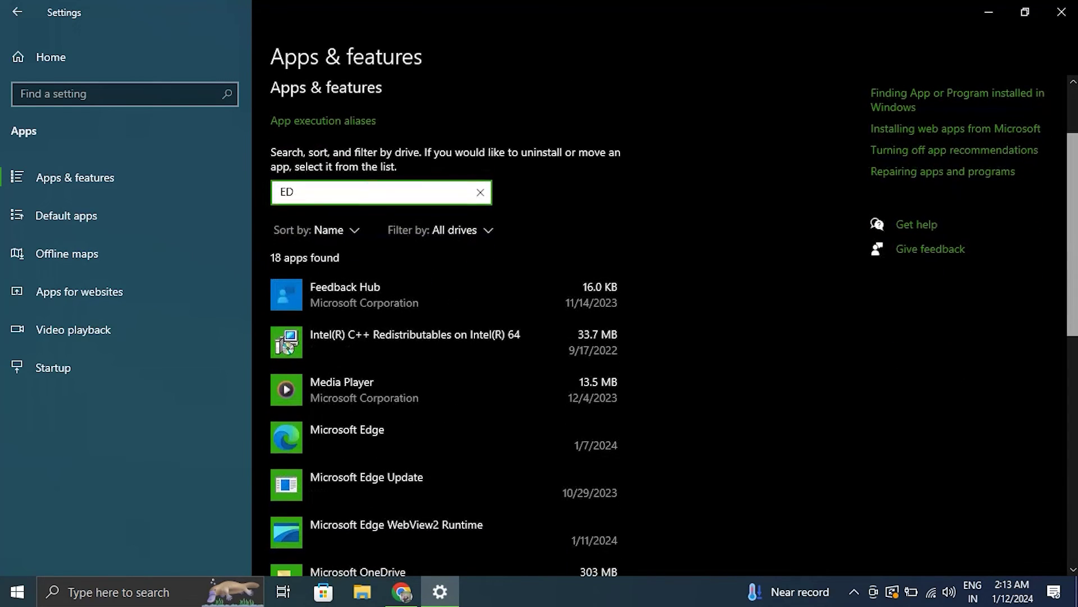
pyautogui.click(417, 423)
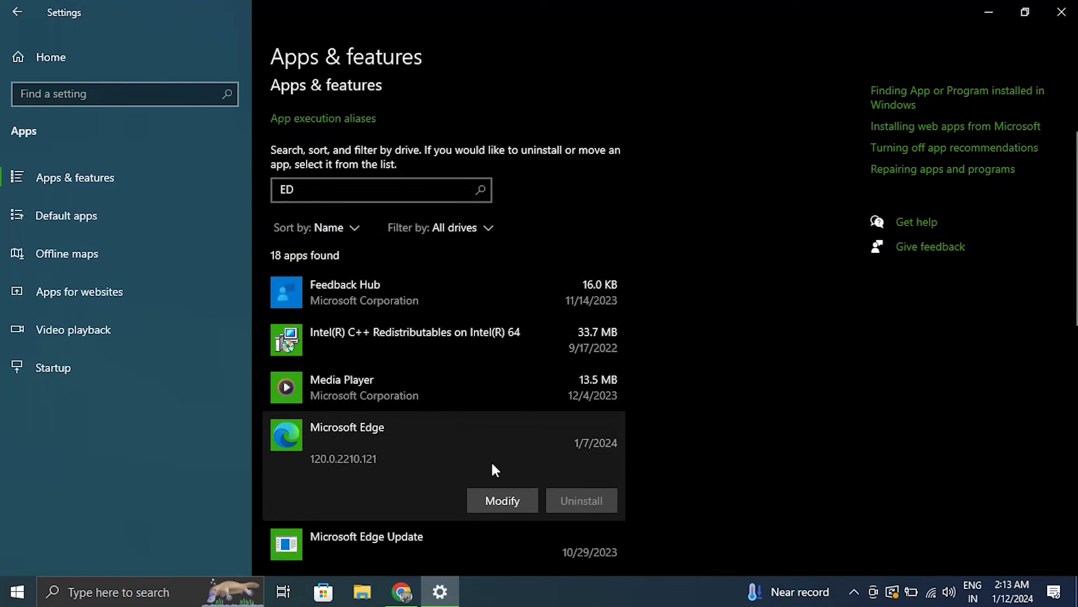
pyautogui.click(501, 498)
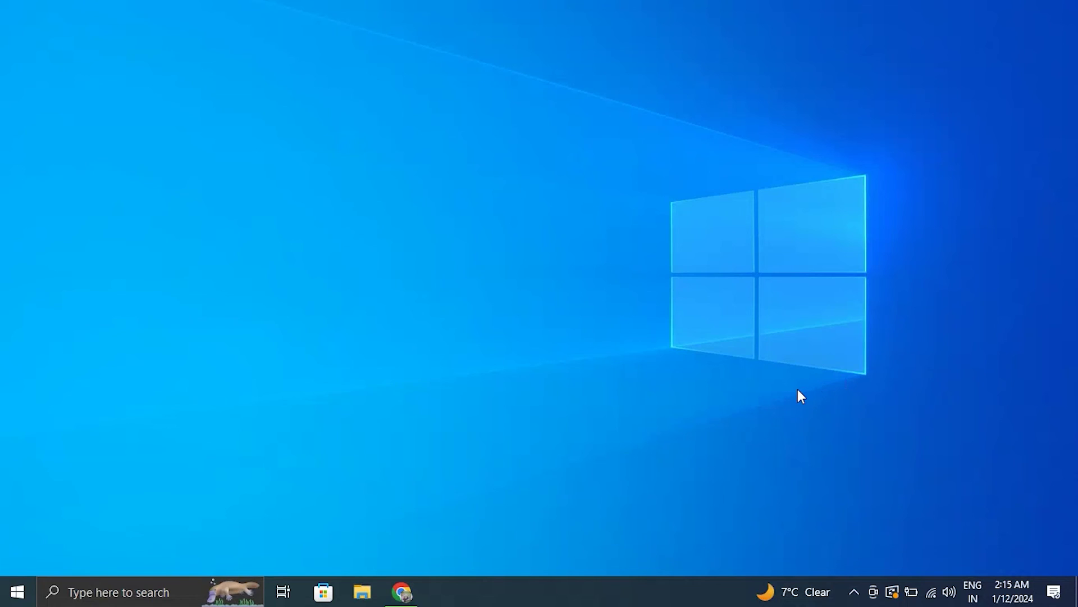
pyautogui.press('super+i')
pyautogui.click(713, 73)
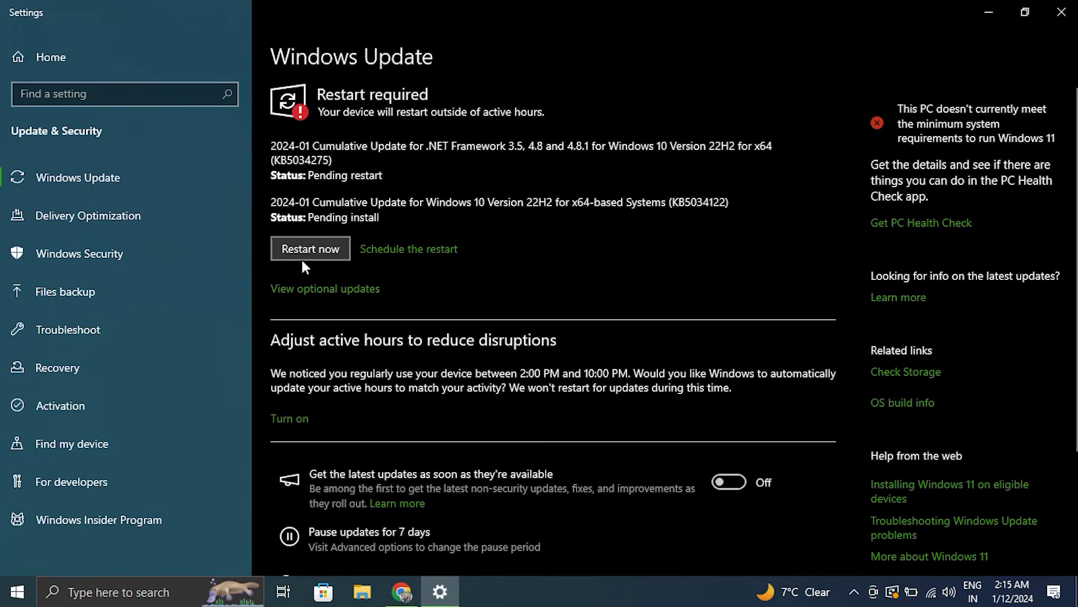
pyautogui.click(1061, 12)
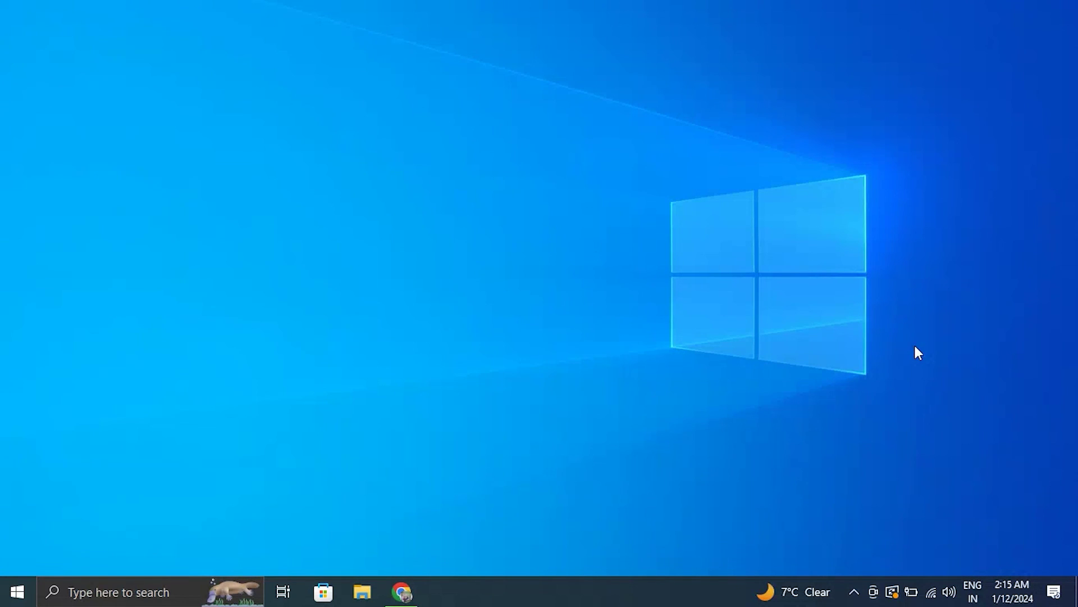